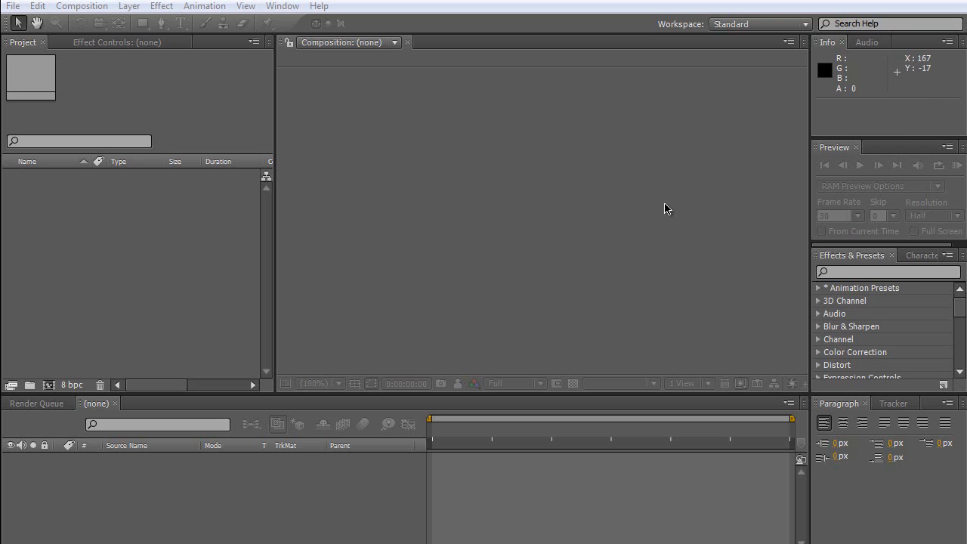
# Import the clip Toma 5.MP4 into the project and create a composition from it.
pyautogui.hotkey('alt', 'Tab')
pyautogui.moveTo(710, 233); pyautogui.dragTo(151, 251)
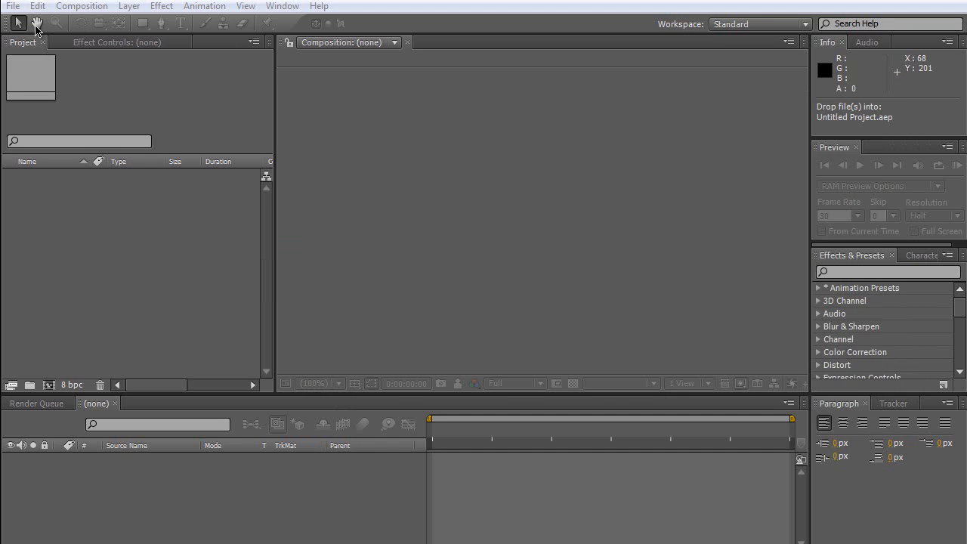
pyautogui.moveTo(81, 174); pyautogui.dragTo(50, 384)
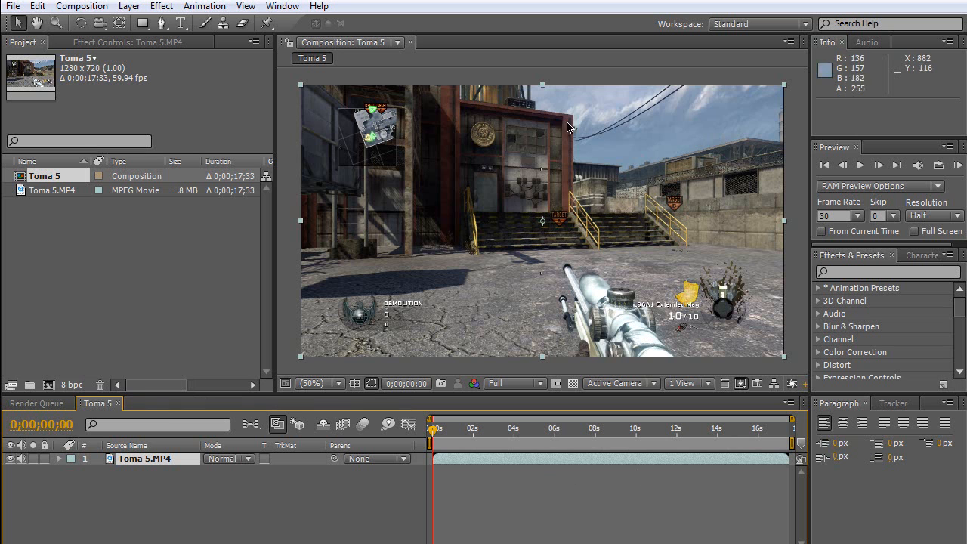
# Apply the Curves color correction effect to the Toma 5.MP4 layer.
pyautogui.click(83, 6)
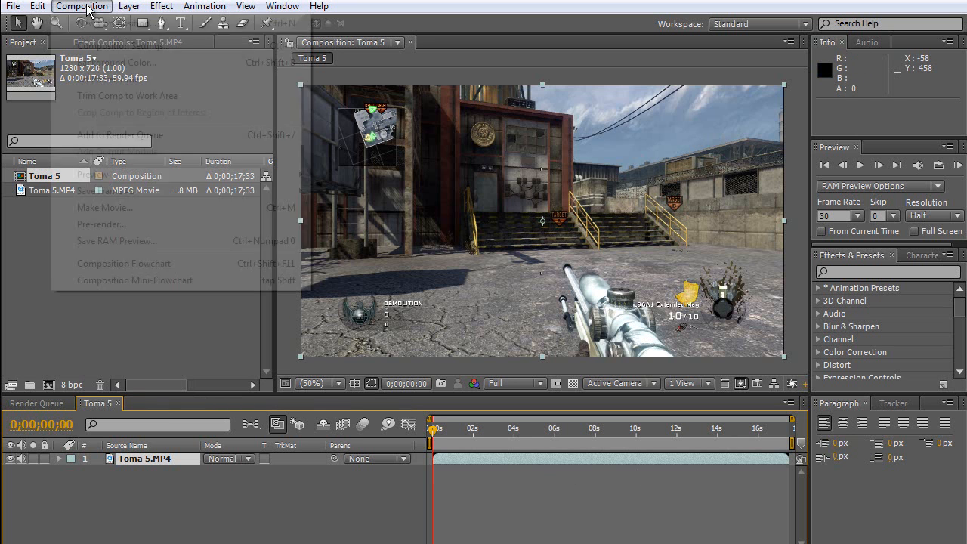
pyautogui.click(139, 250)
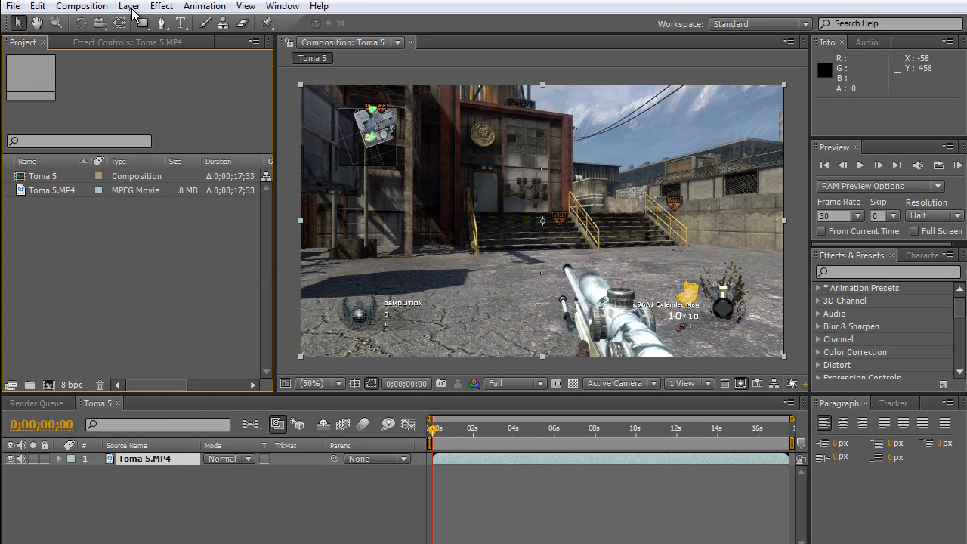
pyautogui.click(142, 459)
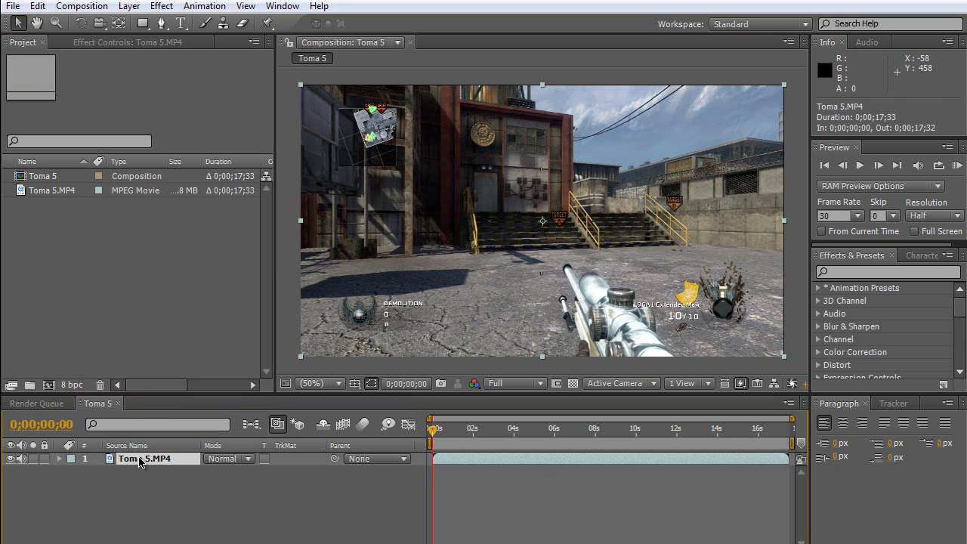
pyautogui.click(161, 6)
pyautogui.moveTo(328, 148)
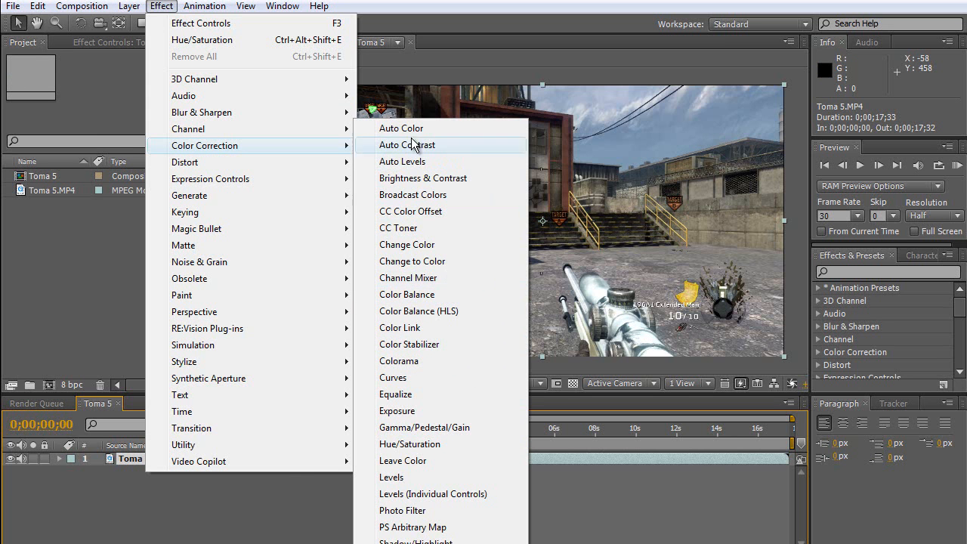
pyautogui.click(422, 376)
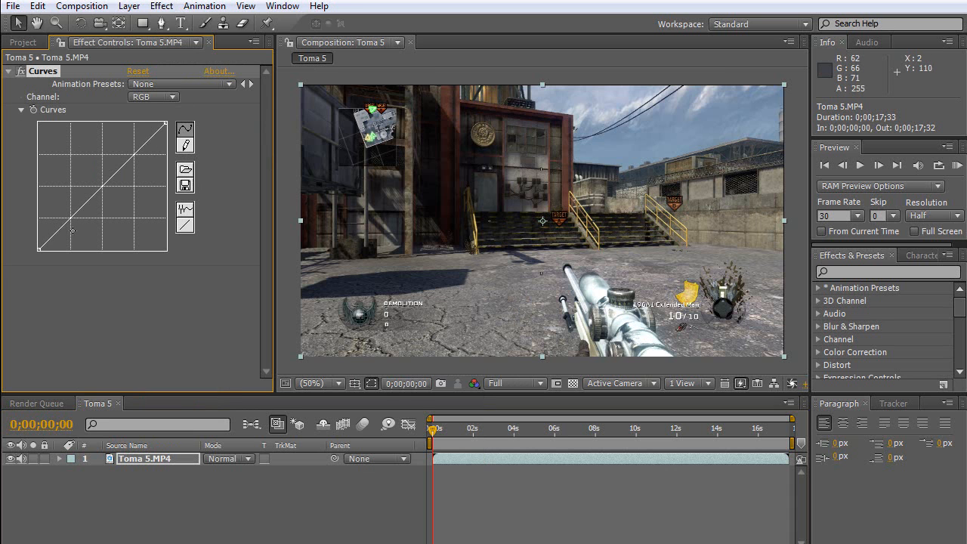
# Shape the RGB curve into an S, raising the highlights and lowering the shadows to increase contrast.
pyautogui.moveTo(134, 154); pyautogui.dragTo(126, 133)
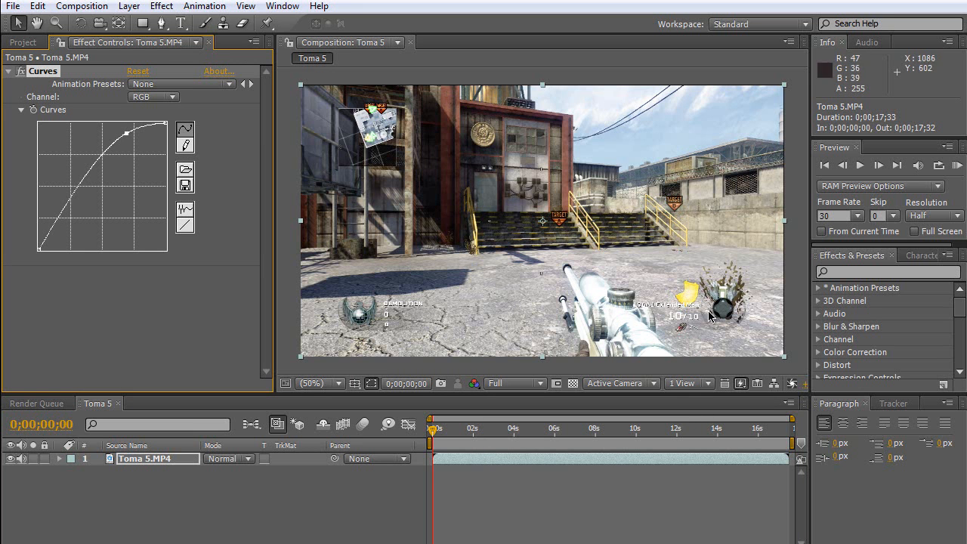
pyautogui.moveTo(67, 202); pyautogui.dragTo(73, 232)
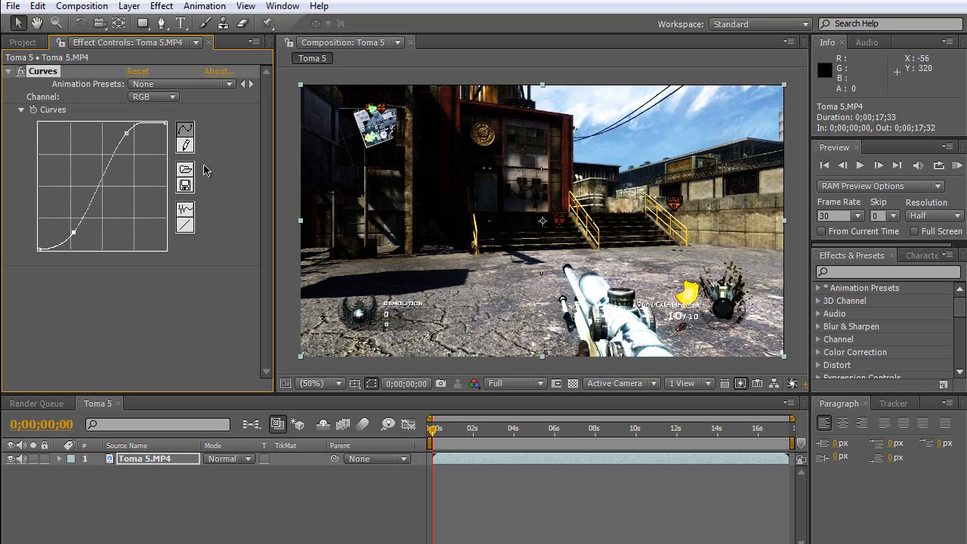
pyautogui.moveTo(127, 132); pyautogui.dragTo(132, 136)
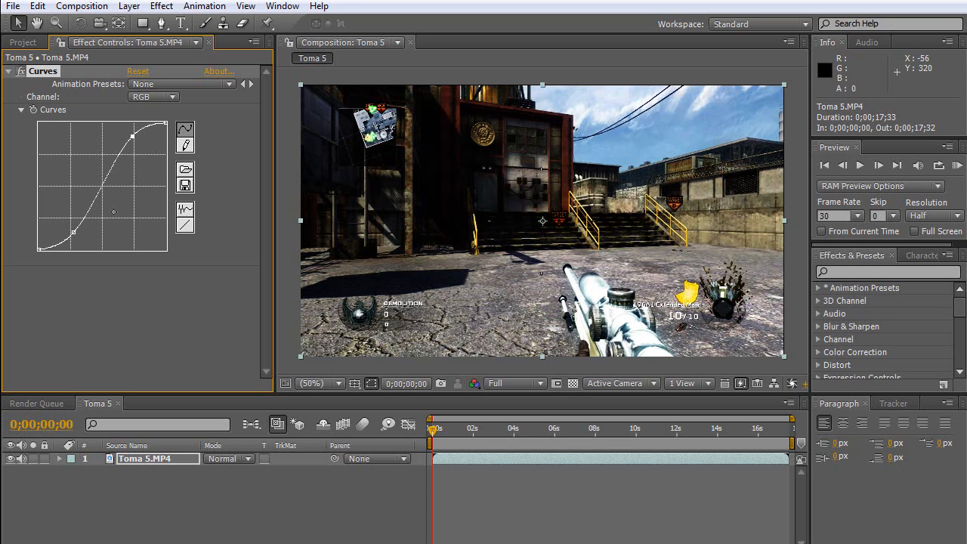
pyautogui.moveTo(74, 232); pyautogui.dragTo(68, 235)
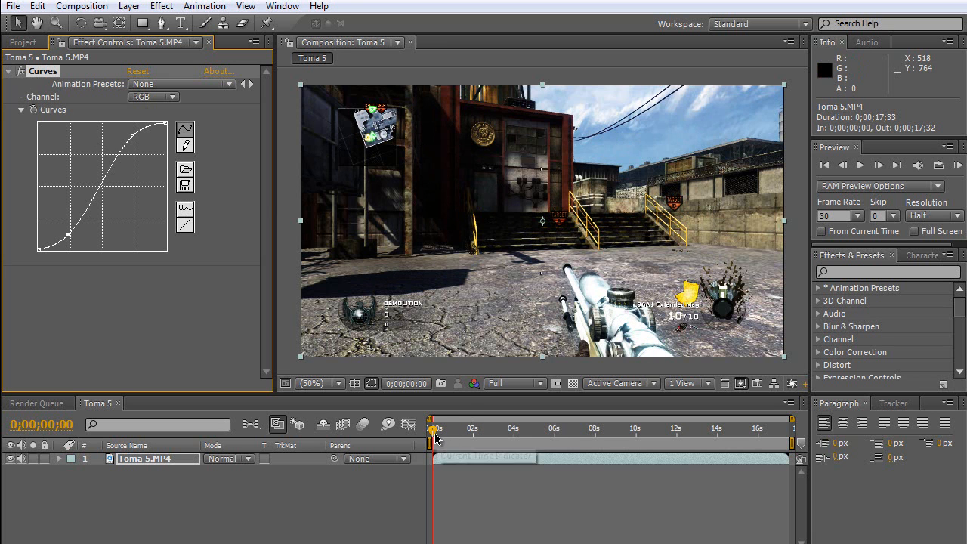
# Go to 0;00;01;20 in the composition and compare the footage with Curves disabled and enabled.
pyautogui.moveTo(433, 429); pyautogui.dragTo(463, 432)
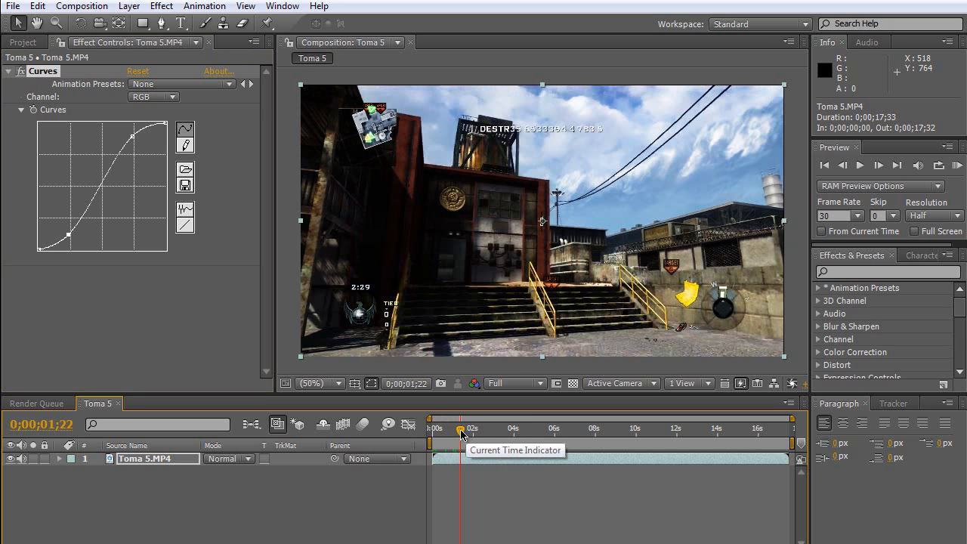
pyautogui.moveTo(462, 435); pyautogui.dragTo(461, 432)
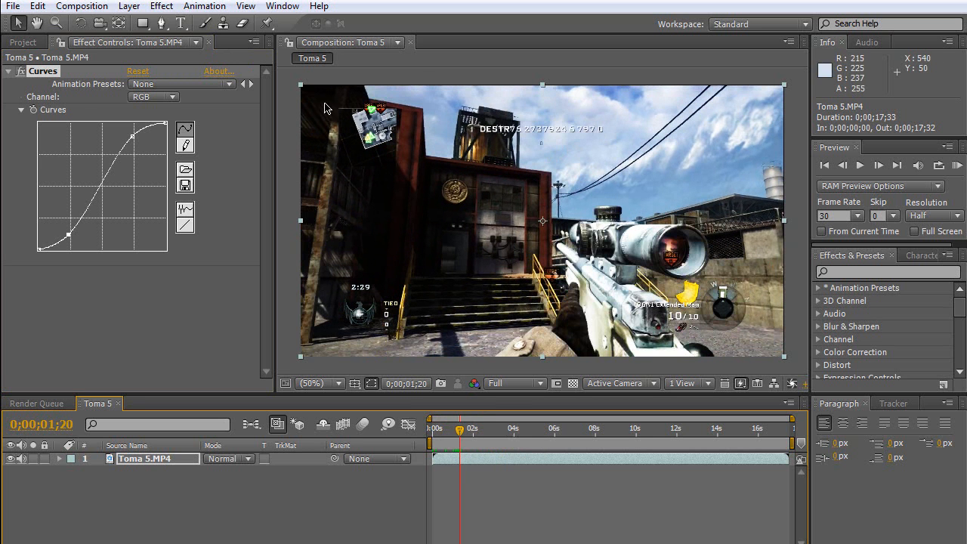
pyautogui.click(21, 71)
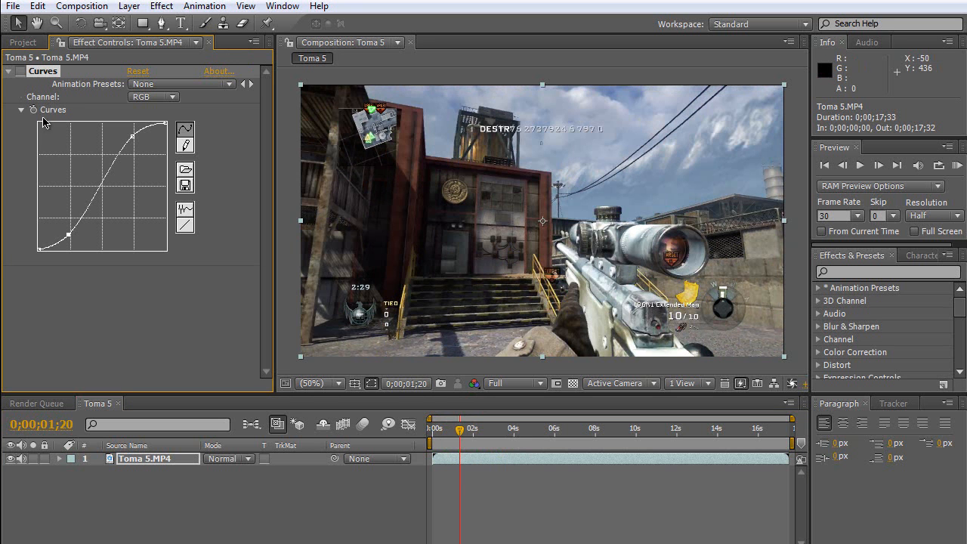
pyautogui.click(22, 71)
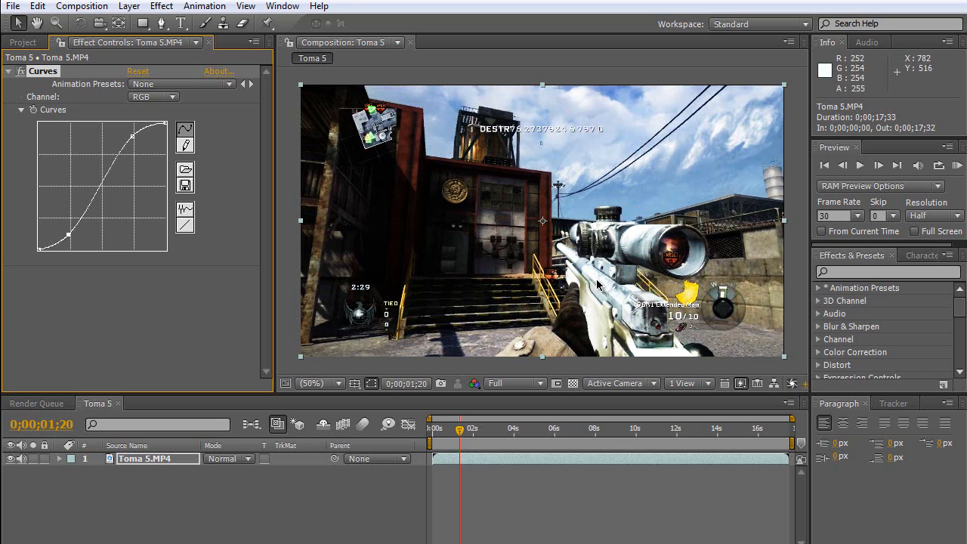
# Raise the midpoint of the Red channel curve slightly above the diagonal.
pyautogui.click(173, 99)
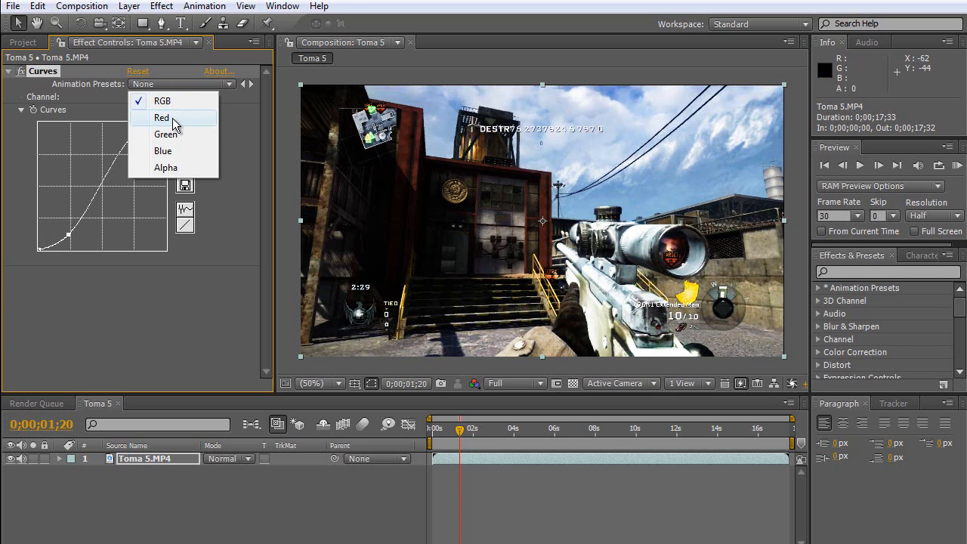
pyautogui.click(173, 119)
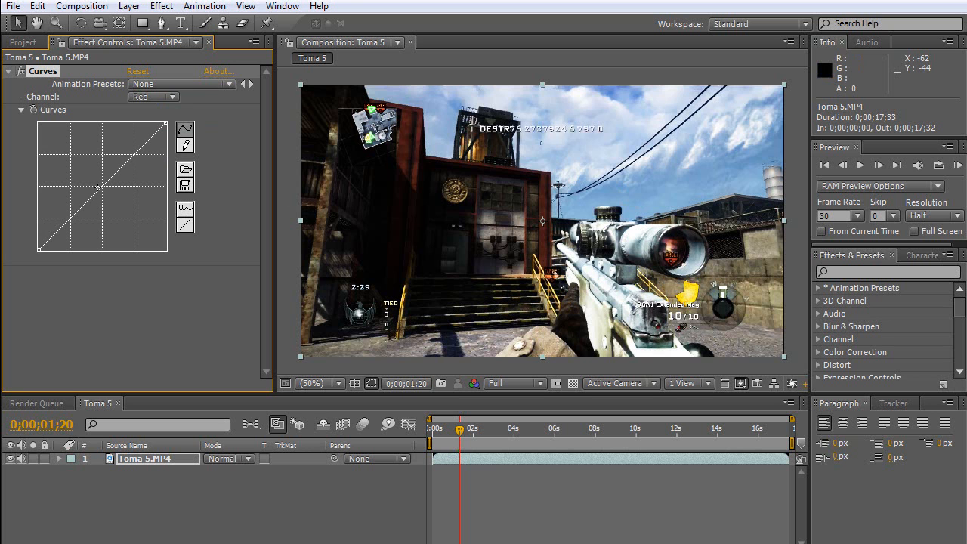
pyautogui.moveTo(103, 186); pyautogui.dragTo(100, 182)
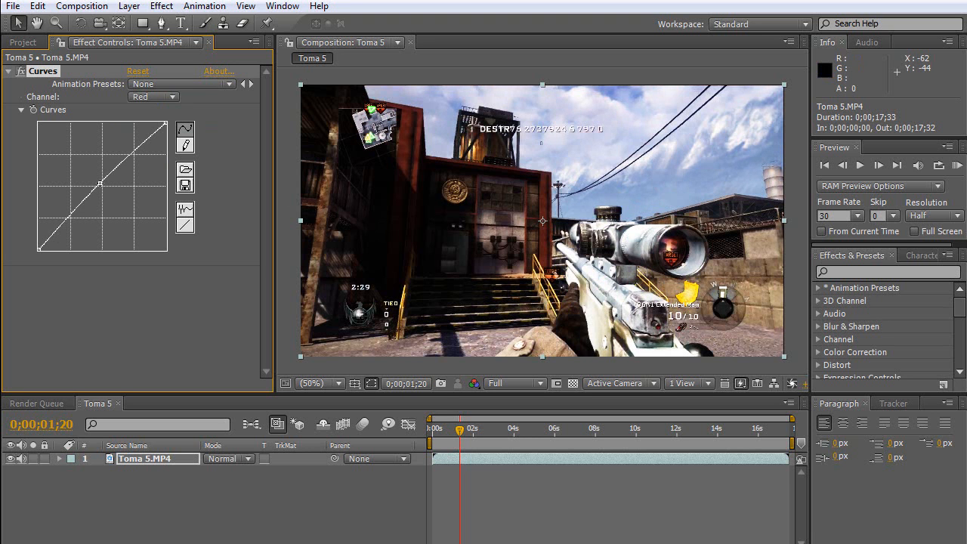
pyautogui.moveTo(100, 183); pyautogui.dragTo(69, 154)
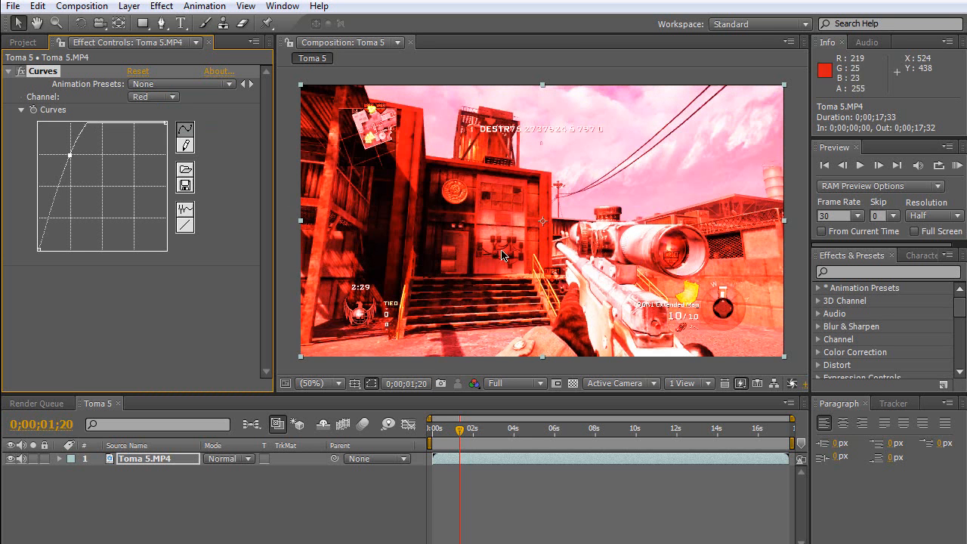
pyautogui.moveTo(70, 158); pyautogui.dragTo(102, 189)
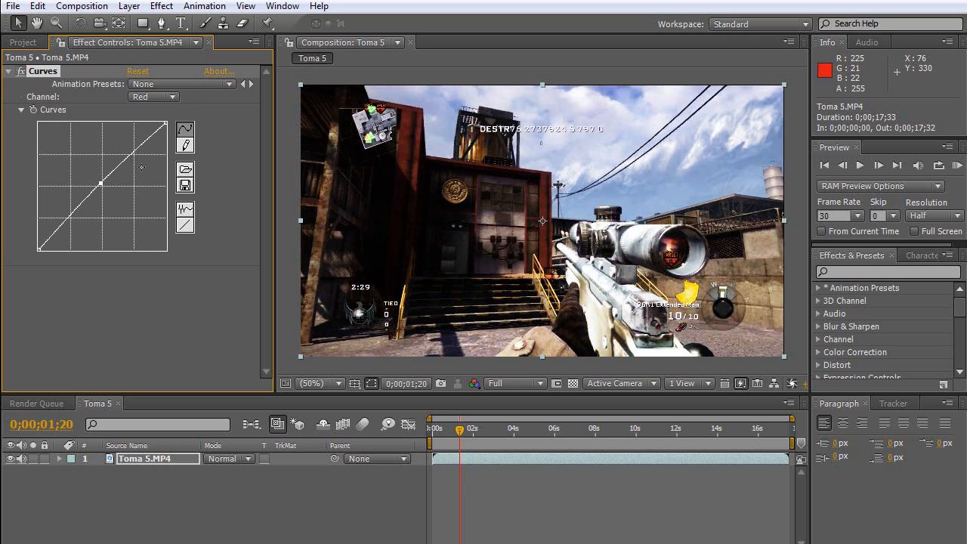
# Lower the midpoint of the Blue channel curve slightly below the diagonal.
pyautogui.click(174, 98)
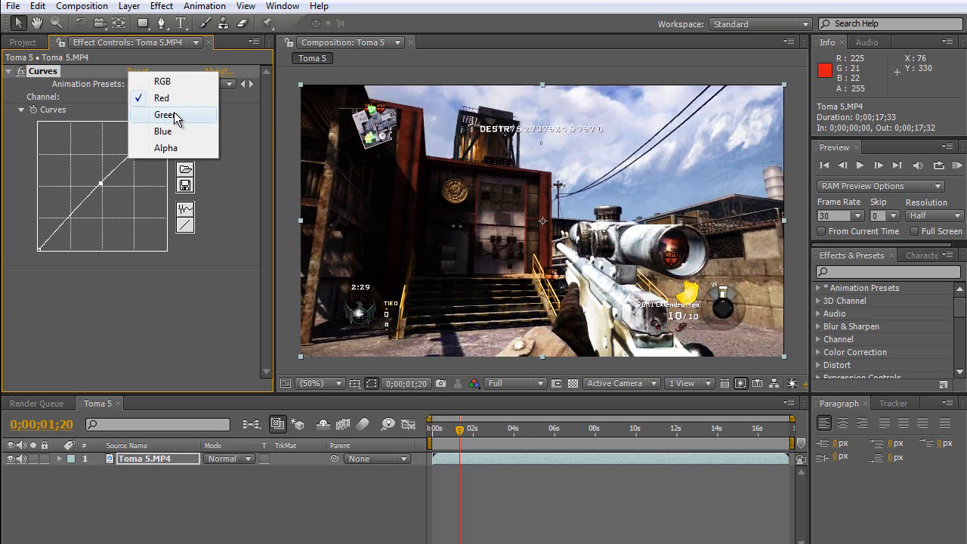
pyautogui.click(179, 134)
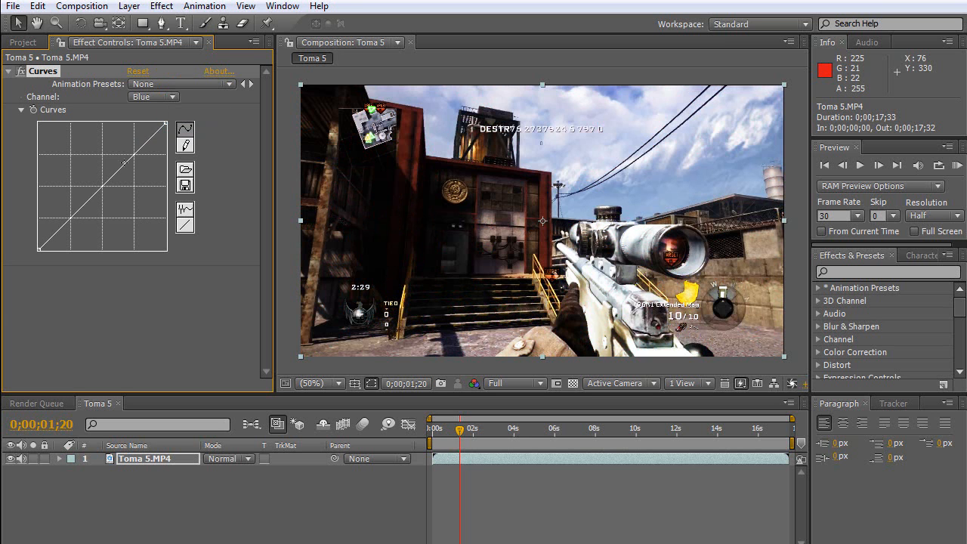
pyautogui.moveTo(100, 186); pyautogui.dragTo(106, 189)
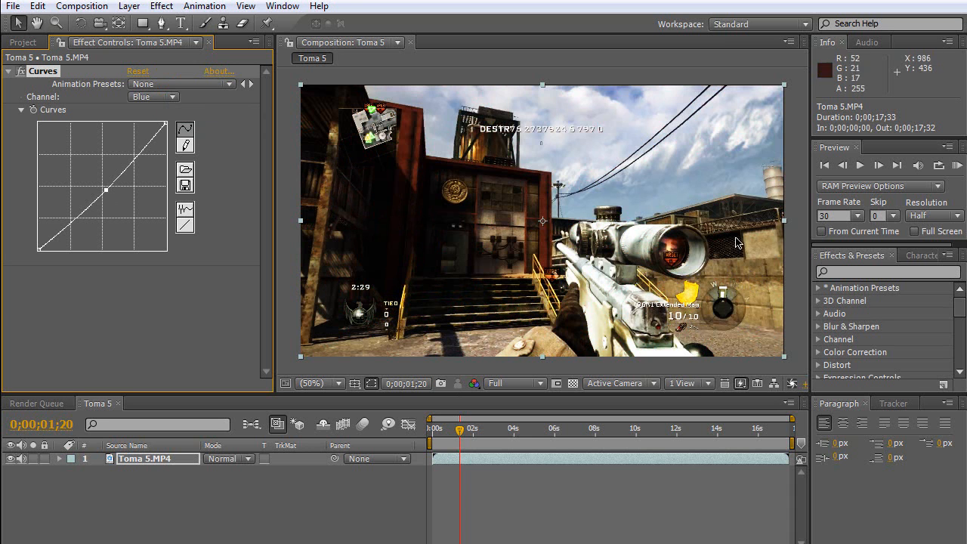
# Collapse the Curves effect, compare the footage with and without it, and leave Curves disabled.
pyautogui.click(8, 71)
pyautogui.click(21, 71)
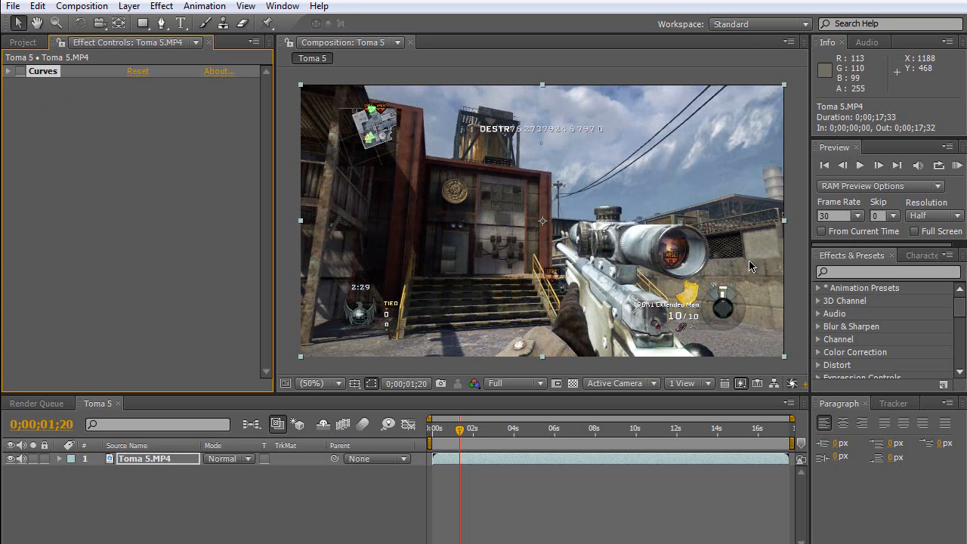
pyautogui.click(21, 71)
pyautogui.click(21, 71)
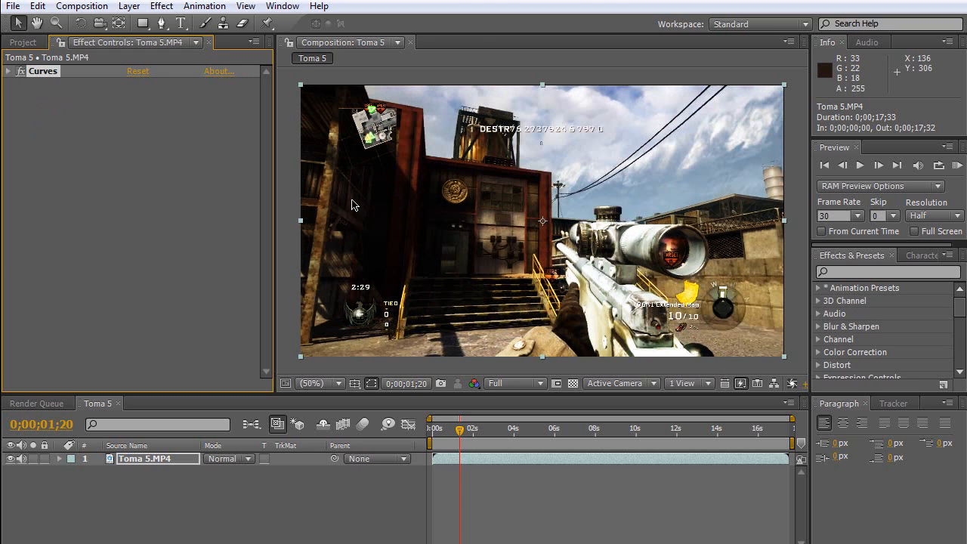
pyautogui.click(22, 71)
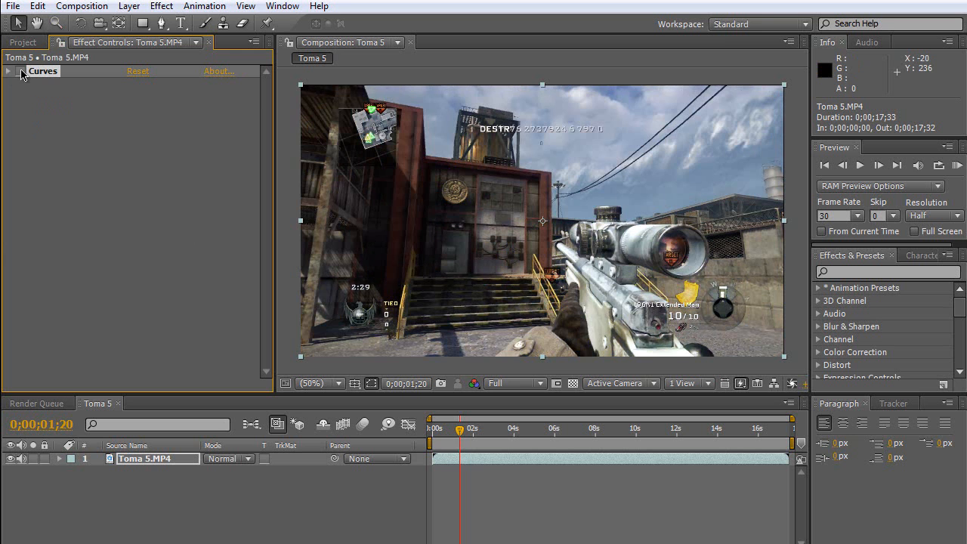
# Apply the Levels color correction effect to the Toma 5.MP4 layer.
pyautogui.click(161, 6)
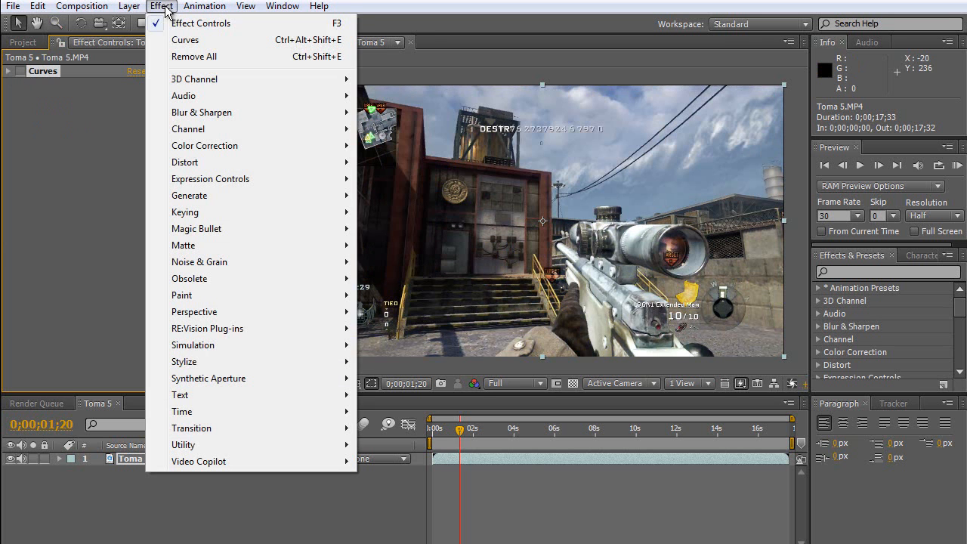
pyautogui.moveTo(309, 147)
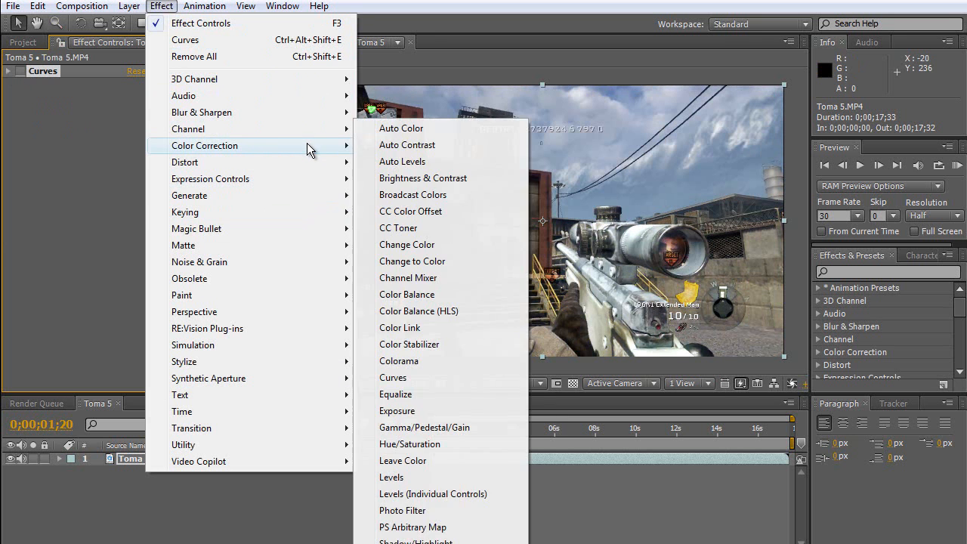
pyautogui.click(423, 477)
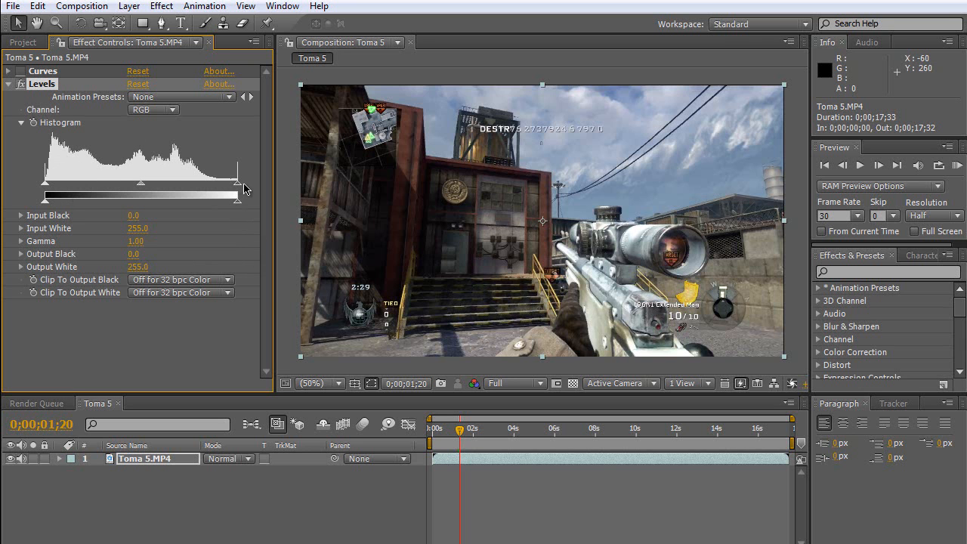
# Adjust the RGB levels to Input Black 11, Input White 193 and Gamma 0.61.
pyautogui.moveTo(237, 183); pyautogui.dragTo(190, 183)
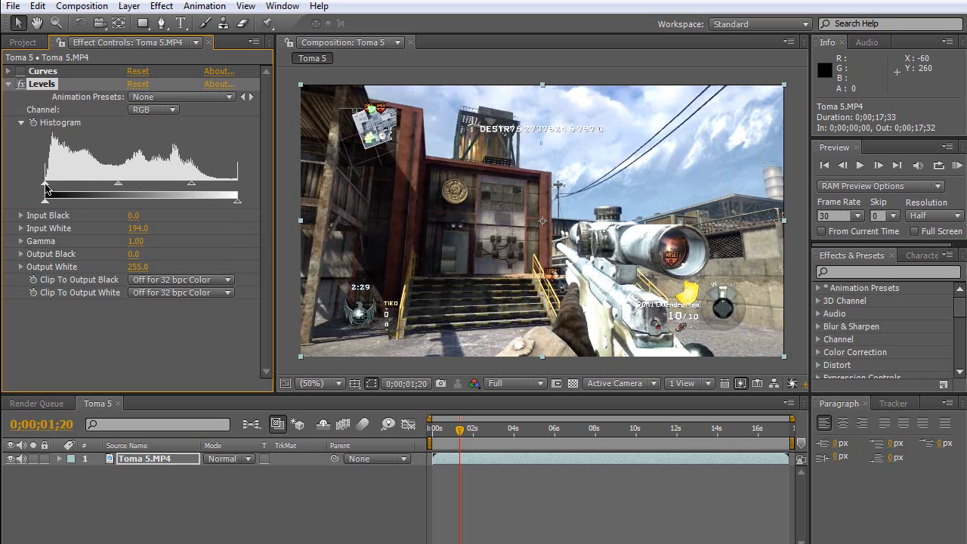
pyautogui.moveTo(57, 191); pyautogui.dragTo(71, 187)
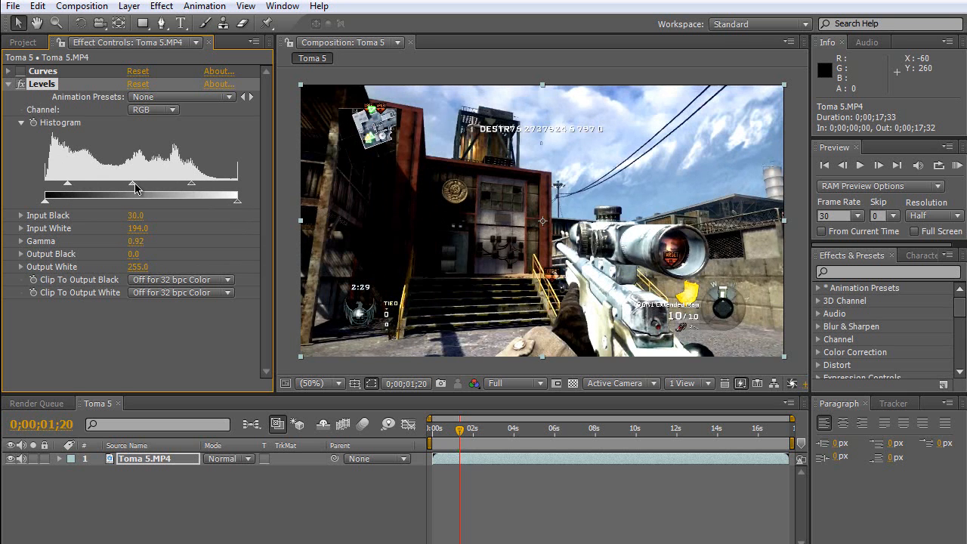
pyautogui.moveTo(133, 183); pyautogui.dragTo(143, 186)
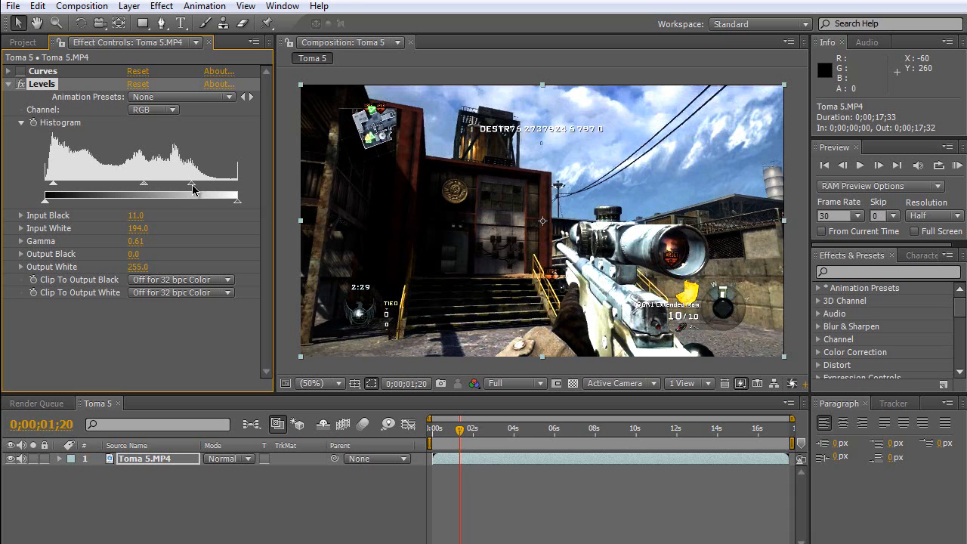
pyautogui.moveTo(192, 183); pyautogui.dragTo(190, 184)
# Compare the footage with the Levels effect disabled and enabled.
pyautogui.click(22, 84)
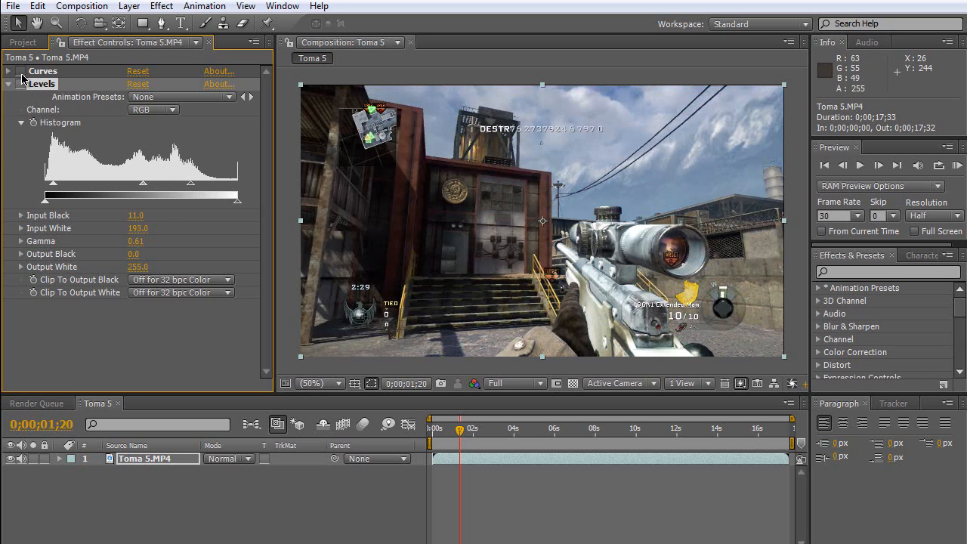
pyautogui.click(21, 71)
pyautogui.click(22, 83)
# Set the Levels gamma to 1.08 for the Red channel and 0.88 for the Blue channel.
pyautogui.click(168, 112)
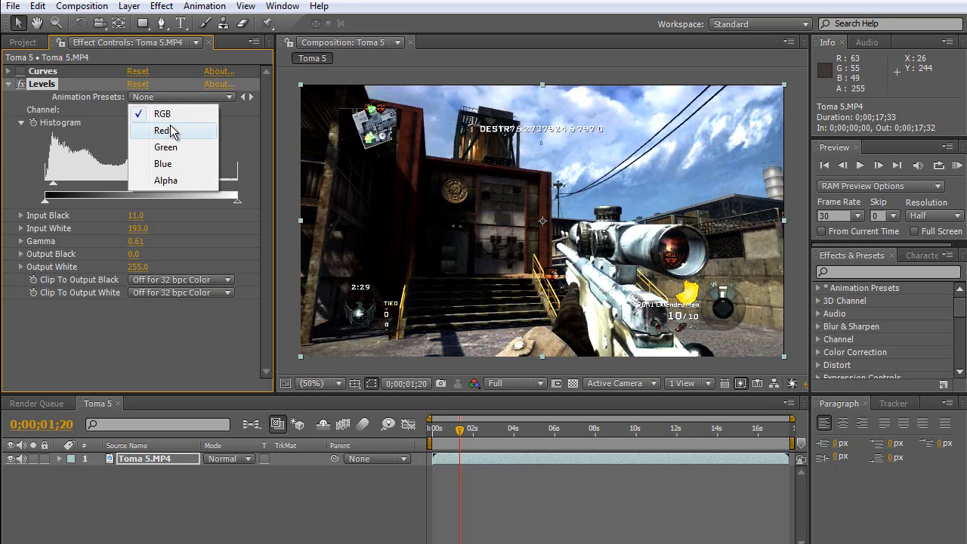
pyautogui.click(161, 131)
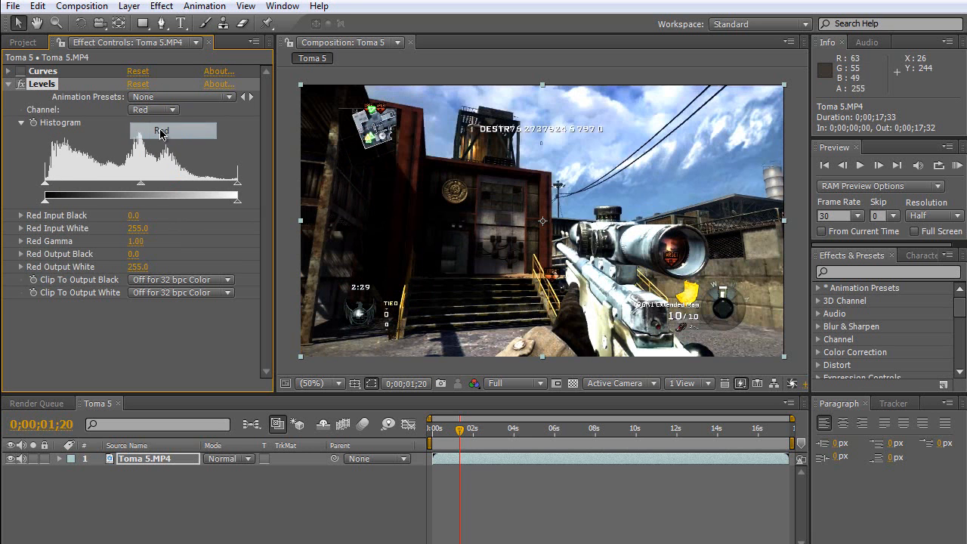
pyautogui.moveTo(139, 183); pyautogui.dragTo(135, 182)
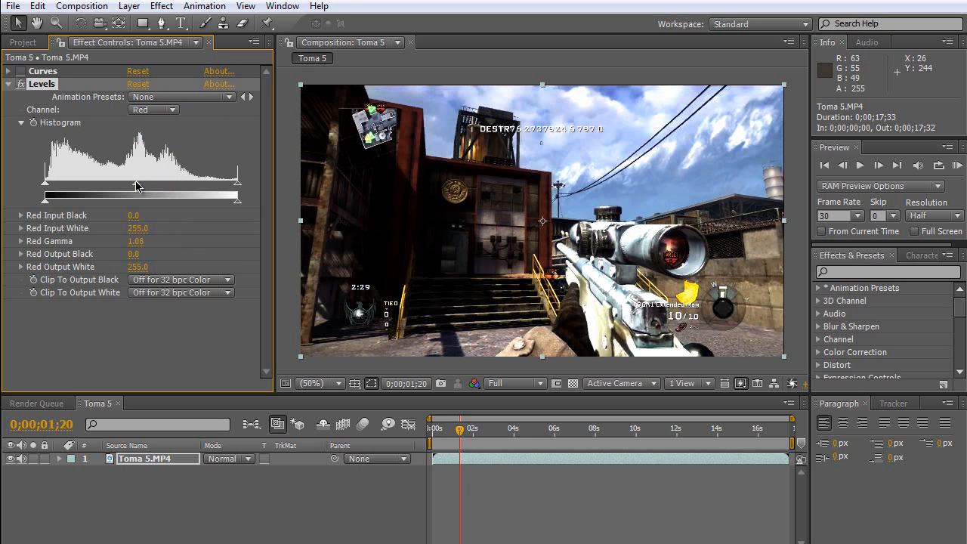
pyautogui.click(172, 110)
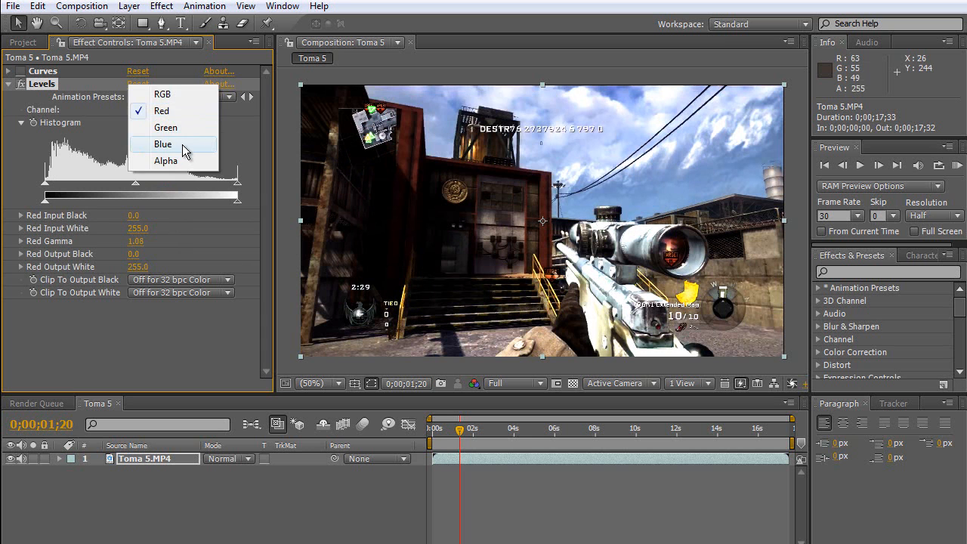
pyautogui.click(182, 144)
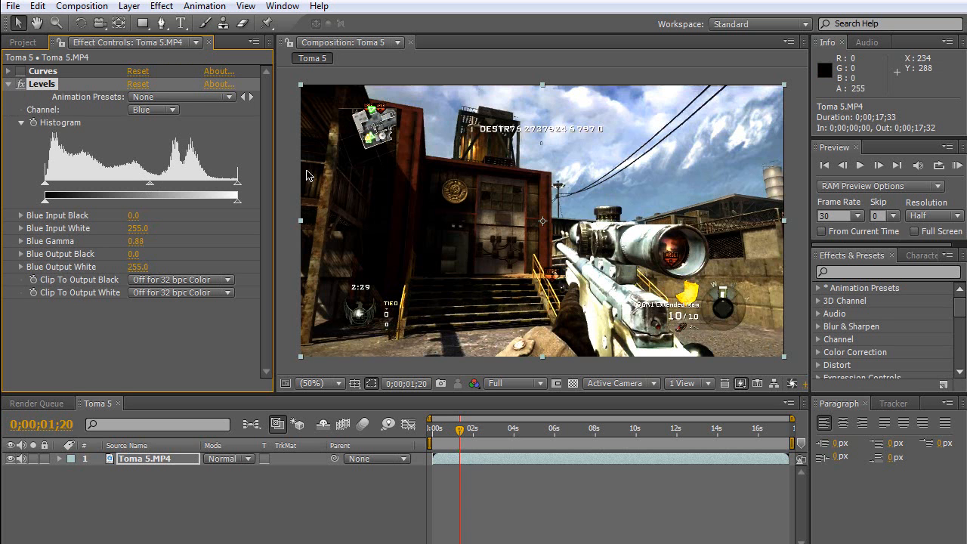
# Compare the footage with no effect, with only Curves and with only Levels, leaving just Levels enabled.
pyautogui.click(22, 85)
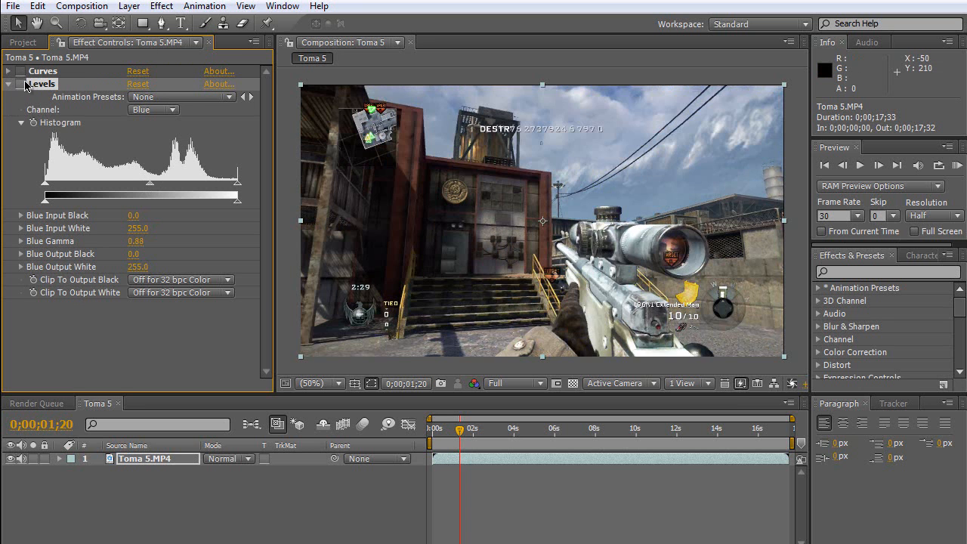
pyautogui.click(23, 85)
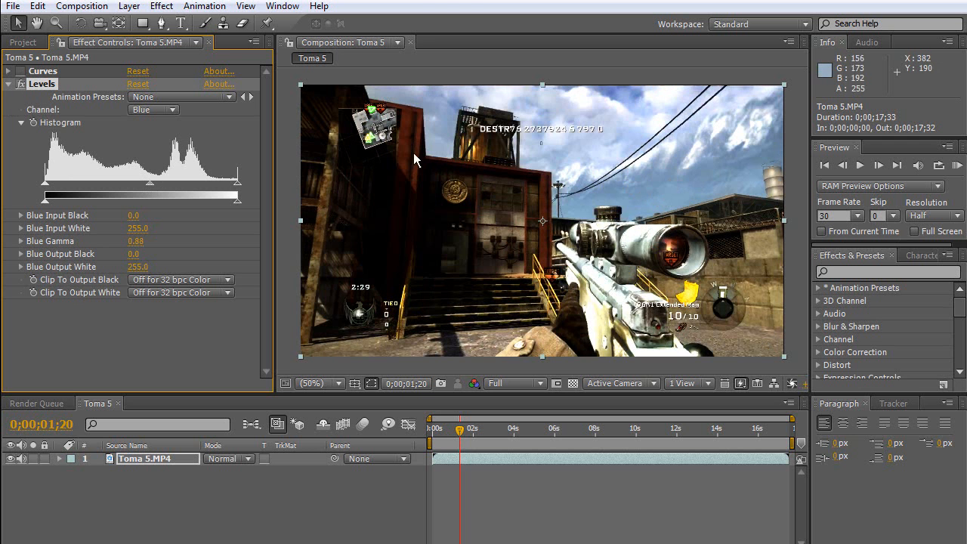
pyautogui.click(21, 84)
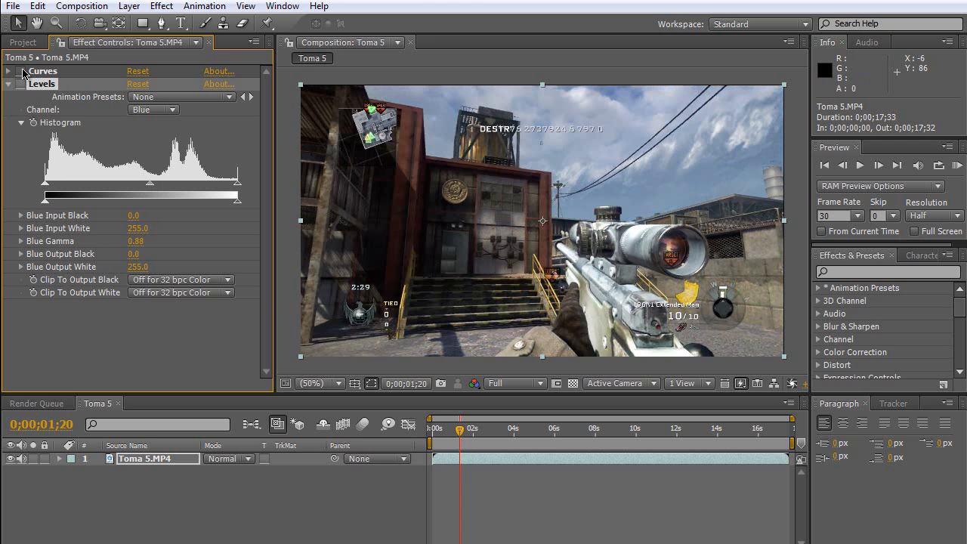
pyautogui.click(21, 71)
pyautogui.click(21, 71)
pyautogui.click(21, 83)
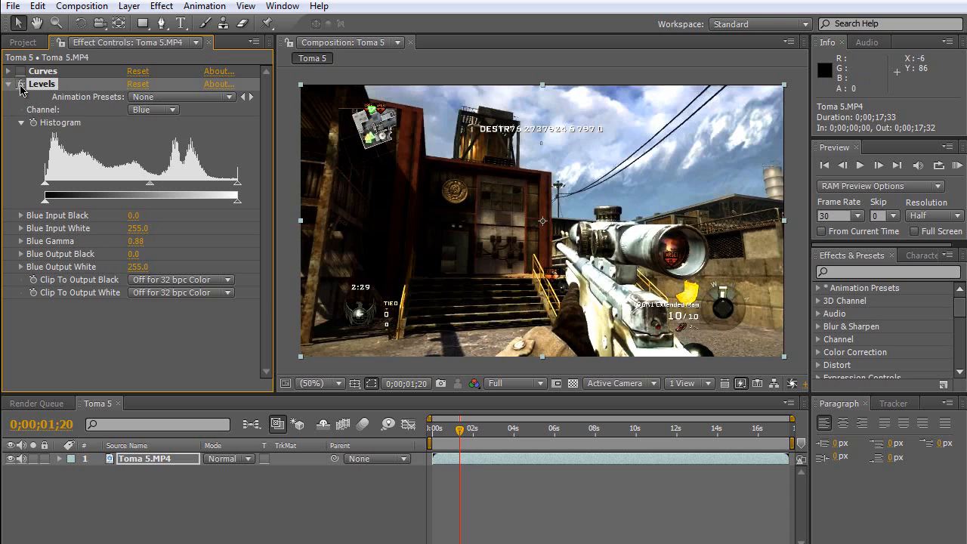
pyautogui.click(22, 85)
pyautogui.click(21, 71)
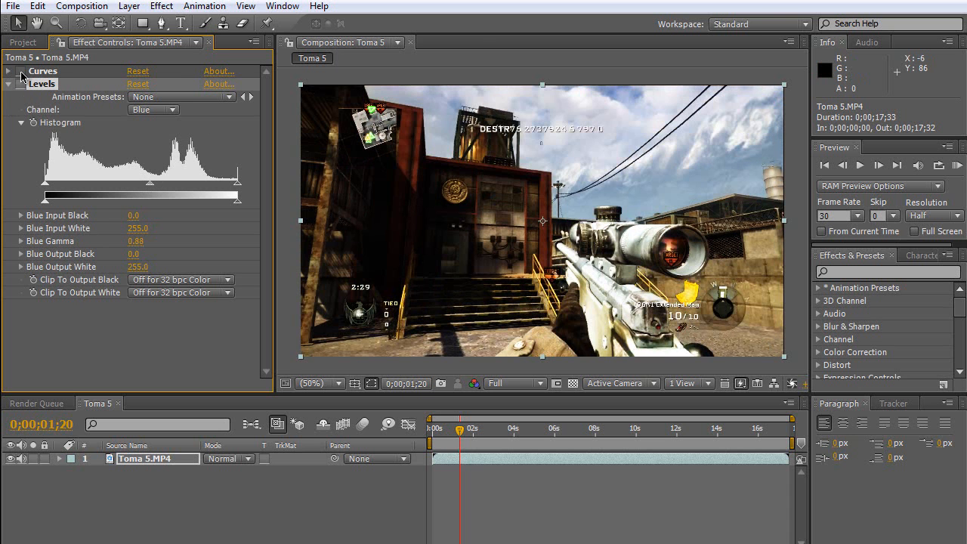
pyautogui.click(21, 84)
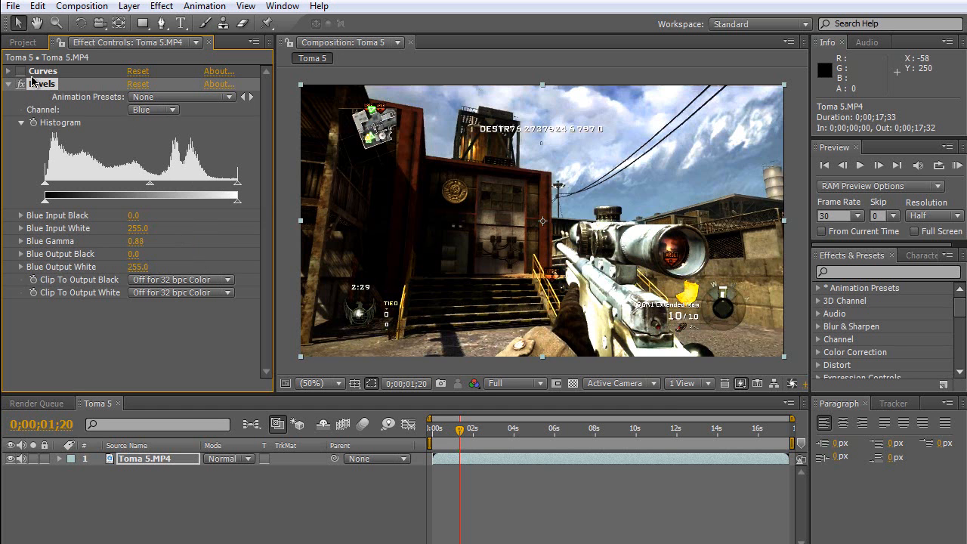
pyautogui.click(34, 71)
pyautogui.click(22, 83)
pyautogui.click(20, 80)
pyautogui.click(21, 83)
pyautogui.click(23, 71)
pyautogui.click(23, 71)
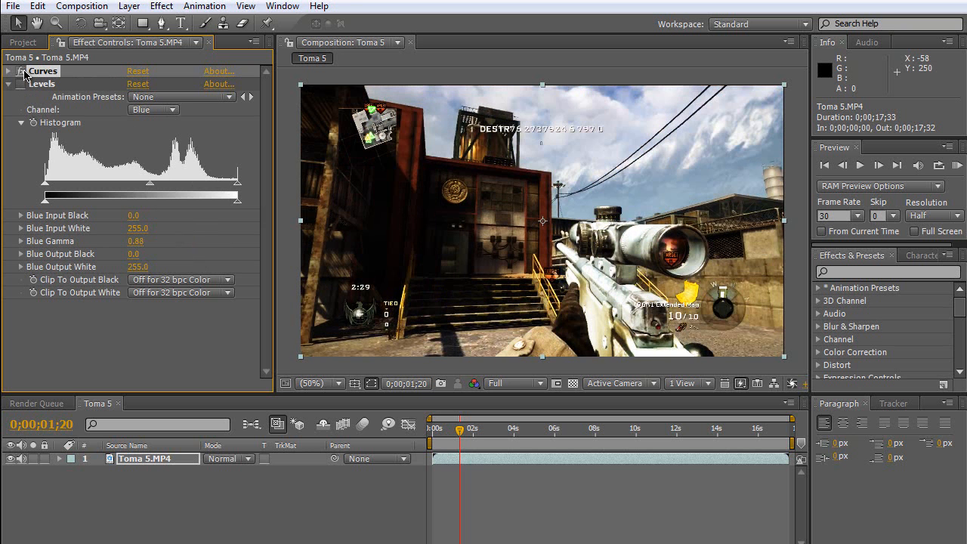
pyautogui.click(24, 71)
pyautogui.click(31, 83)
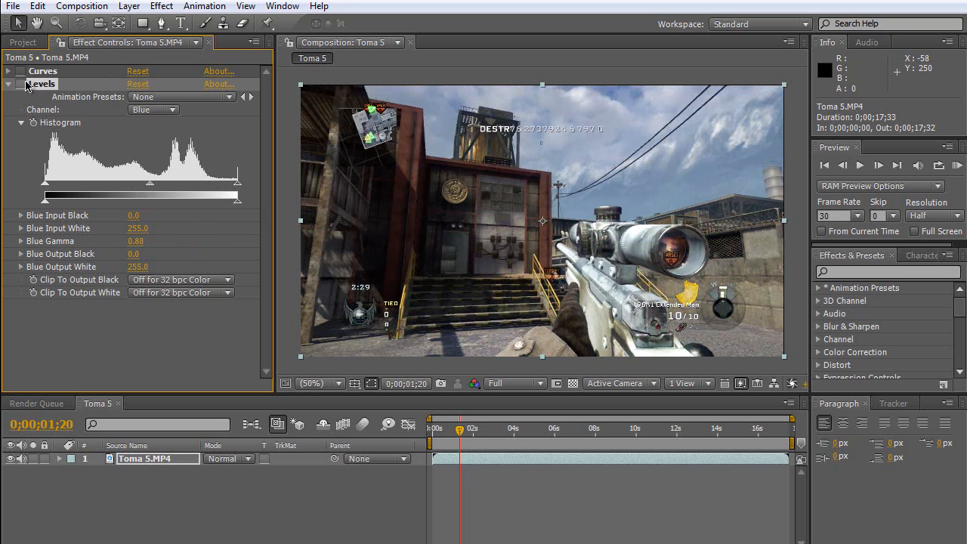
pyautogui.click(22, 83)
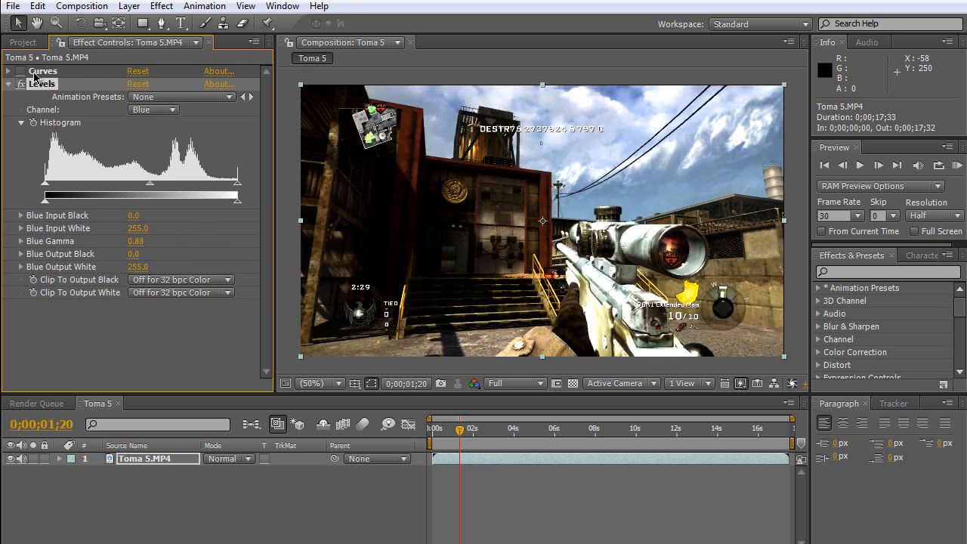
# Delete the Curves effect from the Toma 5.MP4 layer and collapse the Levels settings.
pyautogui.click(34, 72)
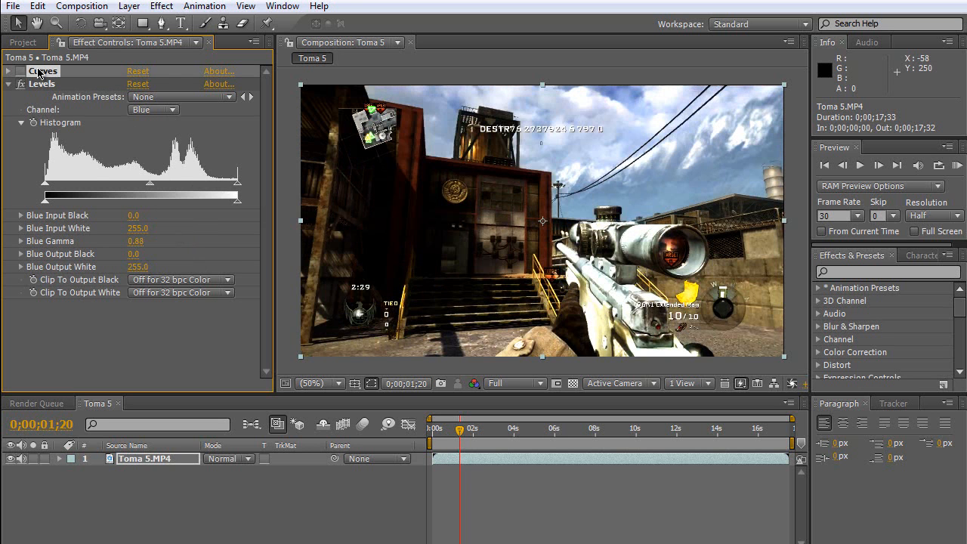
pyautogui.press('Delete')
pyautogui.click(9, 71)
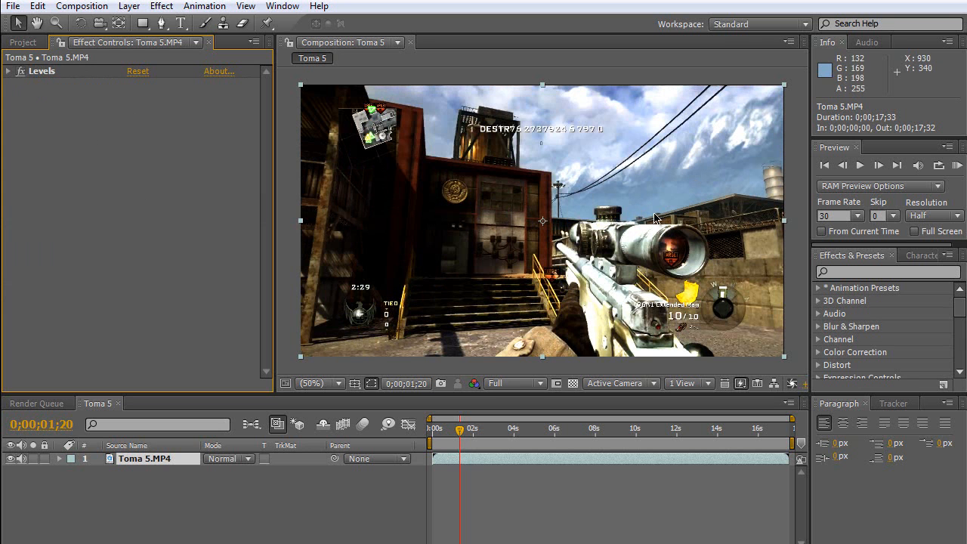
# Apply the Hue/Saturation color correction effect to Toma 5.MP4 and set Master Saturation to 23.
pyautogui.click(161, 6)
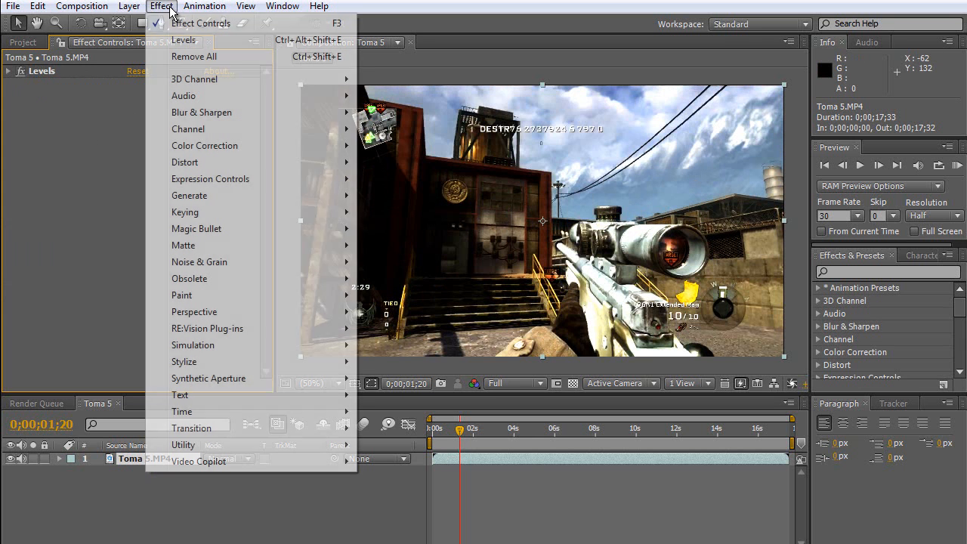
pyautogui.moveTo(226, 145)
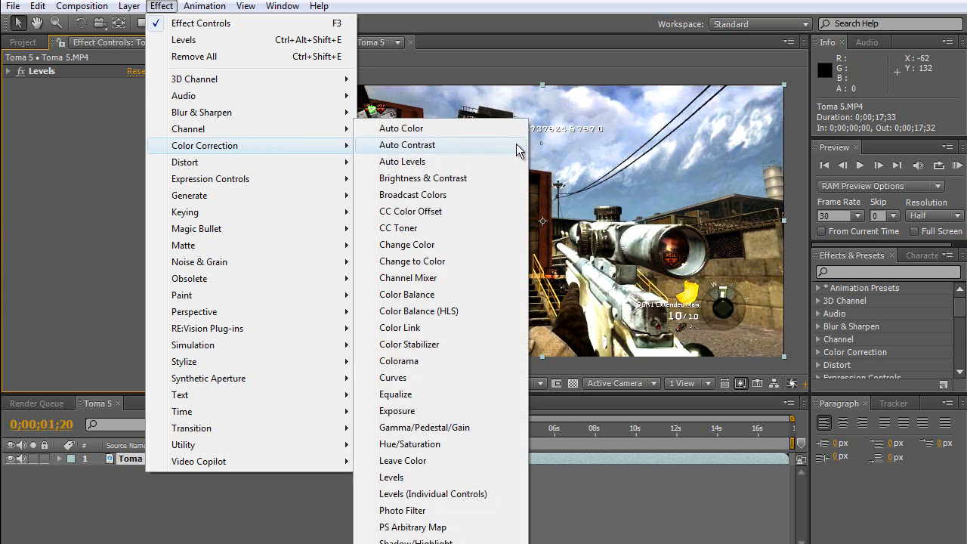
pyautogui.click(453, 443)
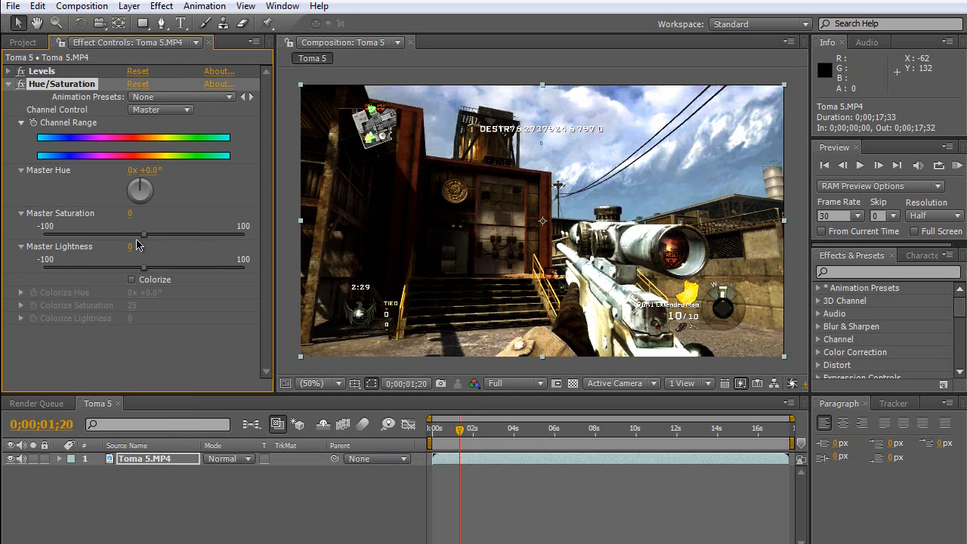
pyautogui.moveTo(141, 236); pyautogui.dragTo(168, 231)
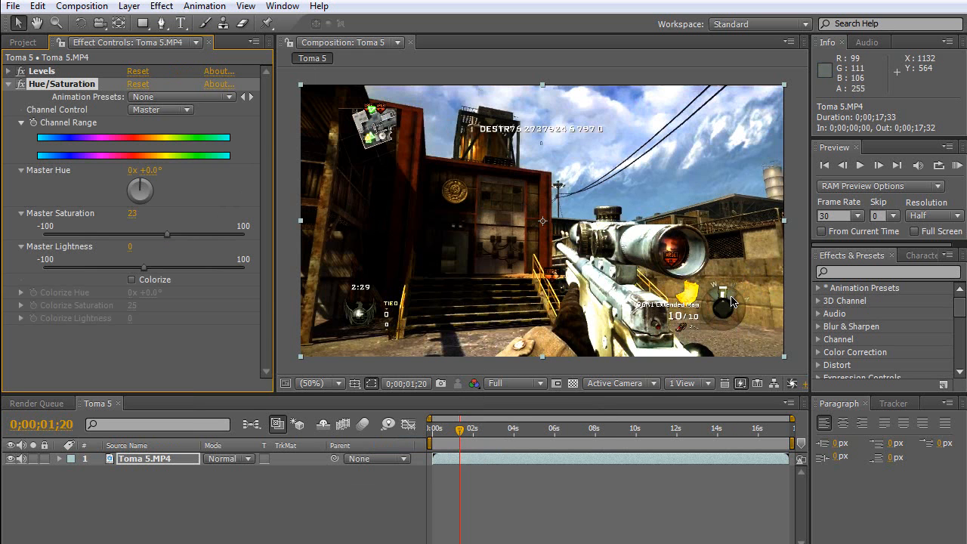
# Compare the footage with Hue/Saturation disabled and enabled, and collapse the effect's settings.
pyautogui.click(21, 84)
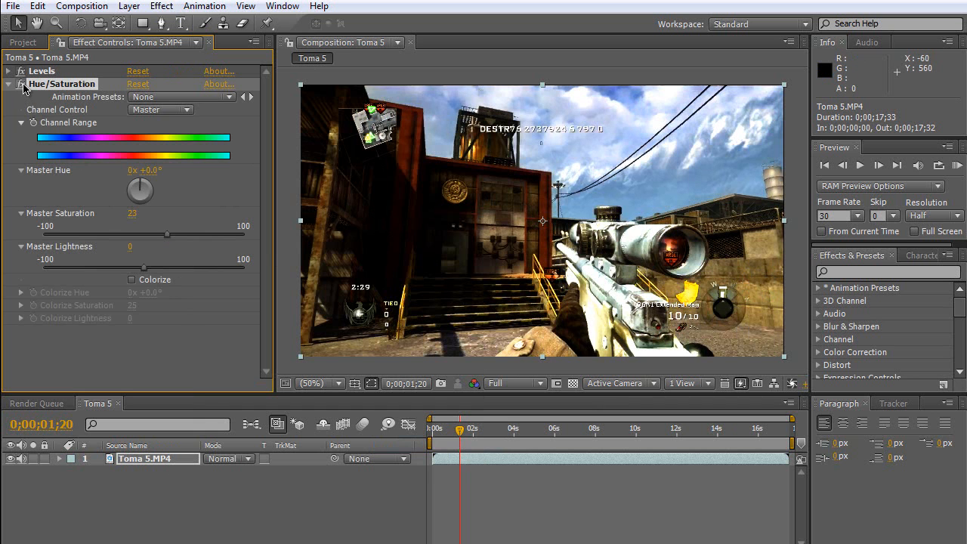
pyautogui.click(22, 84)
pyautogui.click(8, 83)
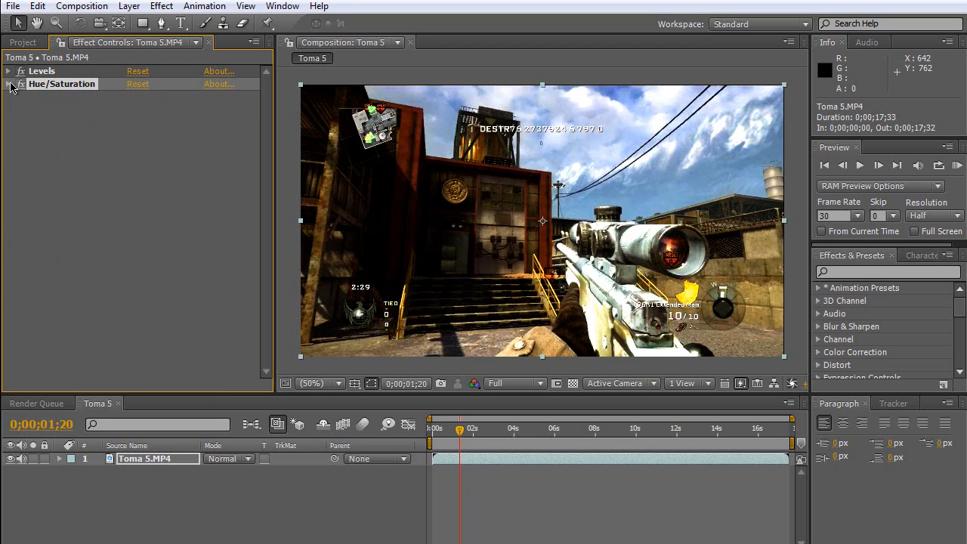